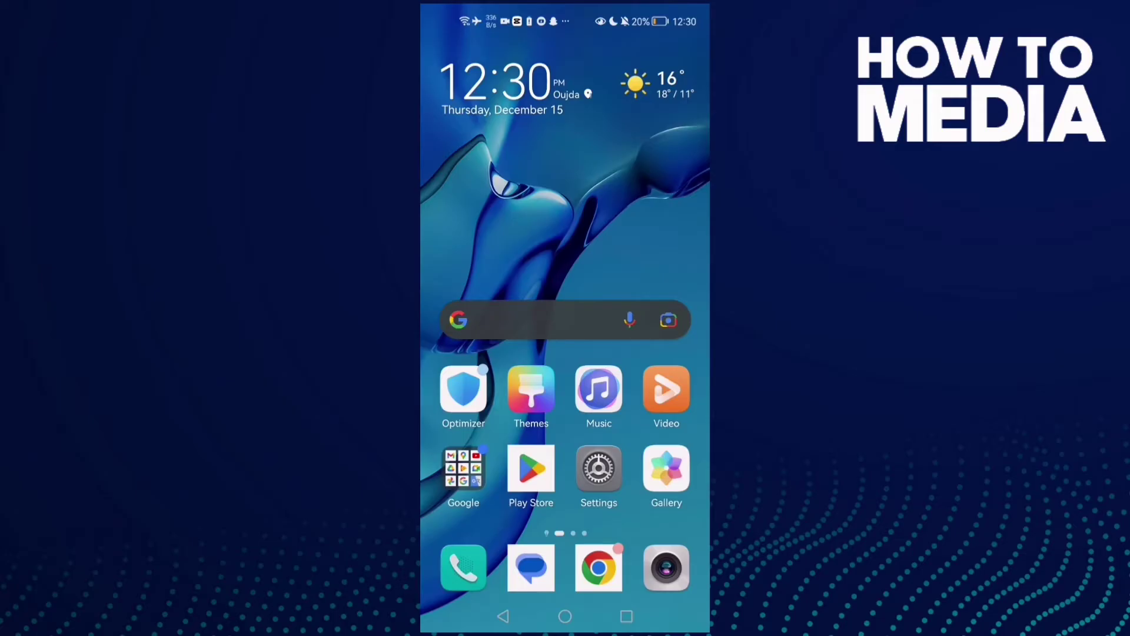
# Swipe to the next home-screen page showing Messenger, Facebook, Discord and Instagram
pyautogui.moveTo(654, 424); pyautogui.dragTo(477, 424)
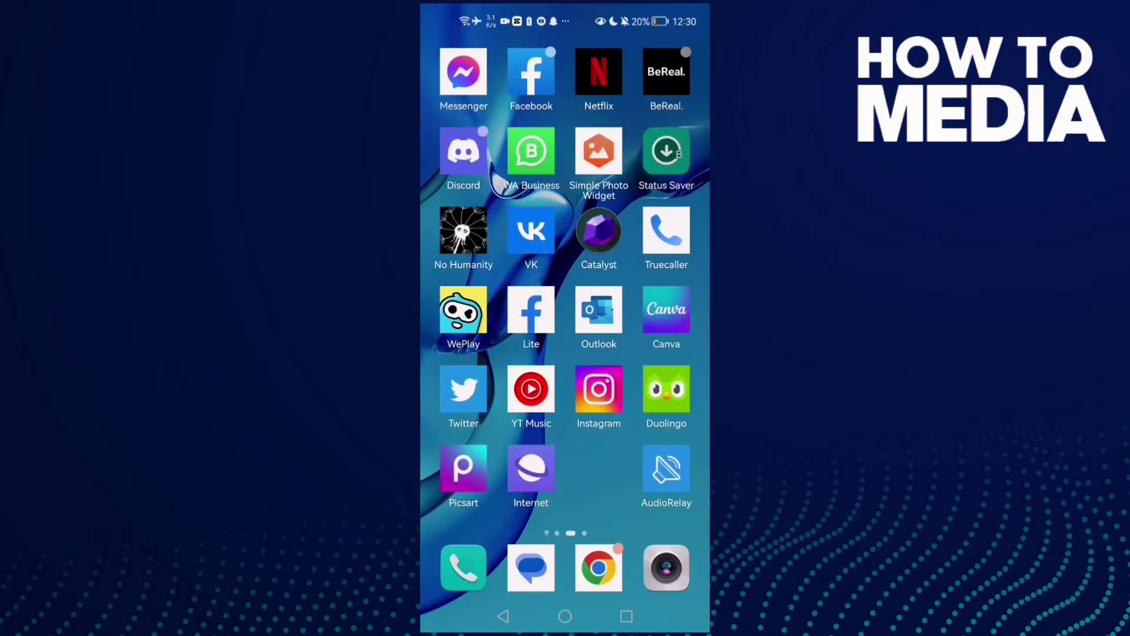
# Launch VK and reach Settings through the Hub tab's menu
pyautogui.click(540, 238)
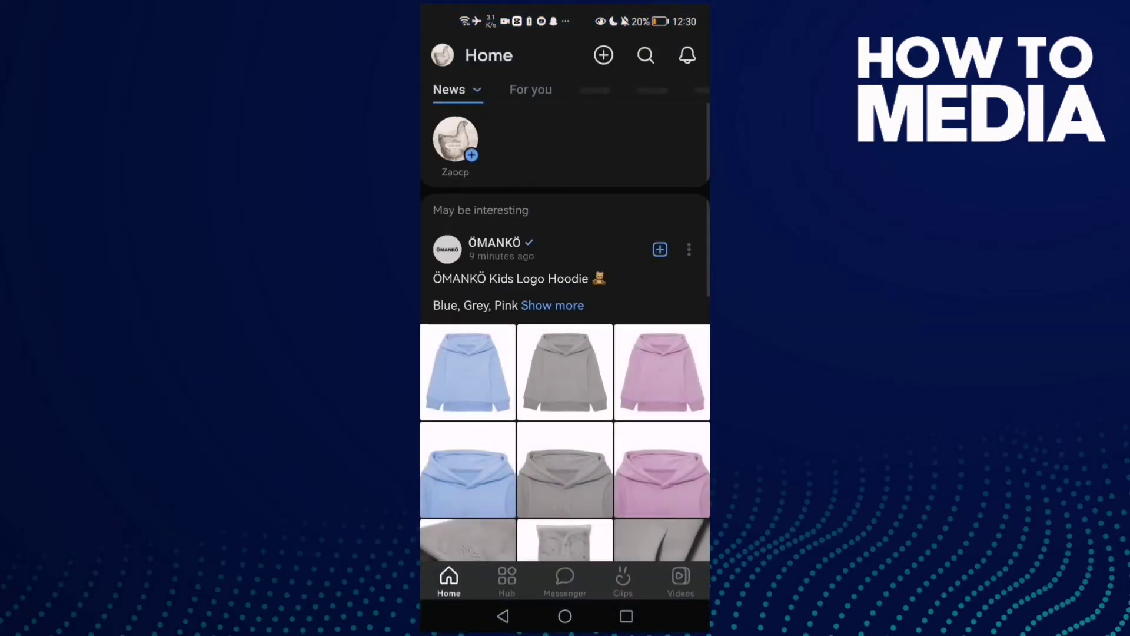
pyautogui.click(507, 580)
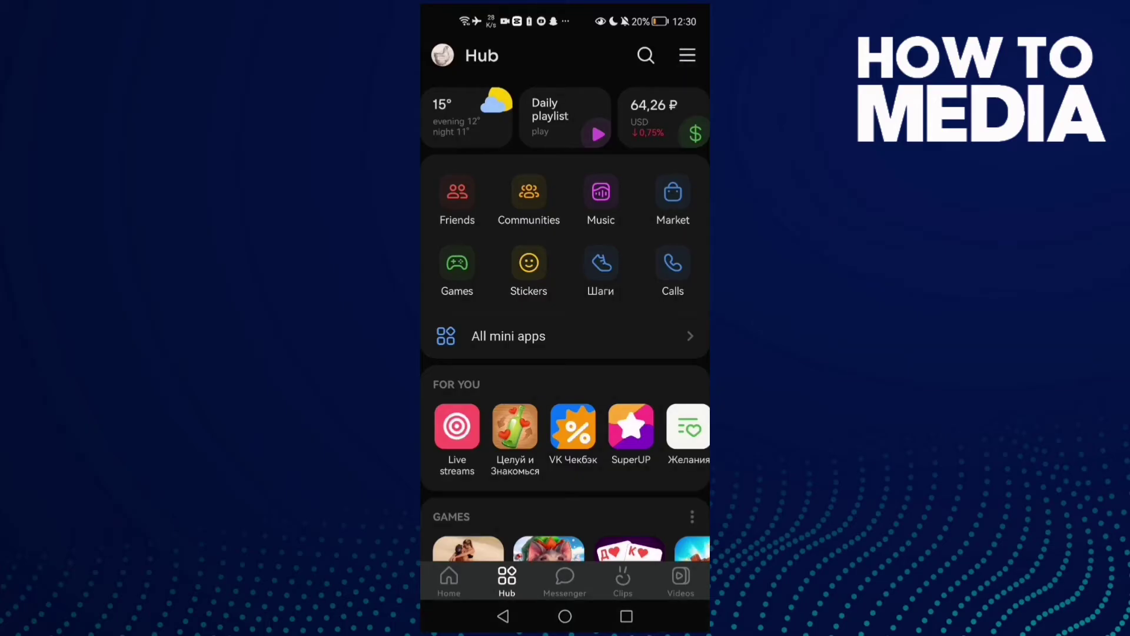
pyautogui.click(687, 56)
pyautogui.click(493, 570)
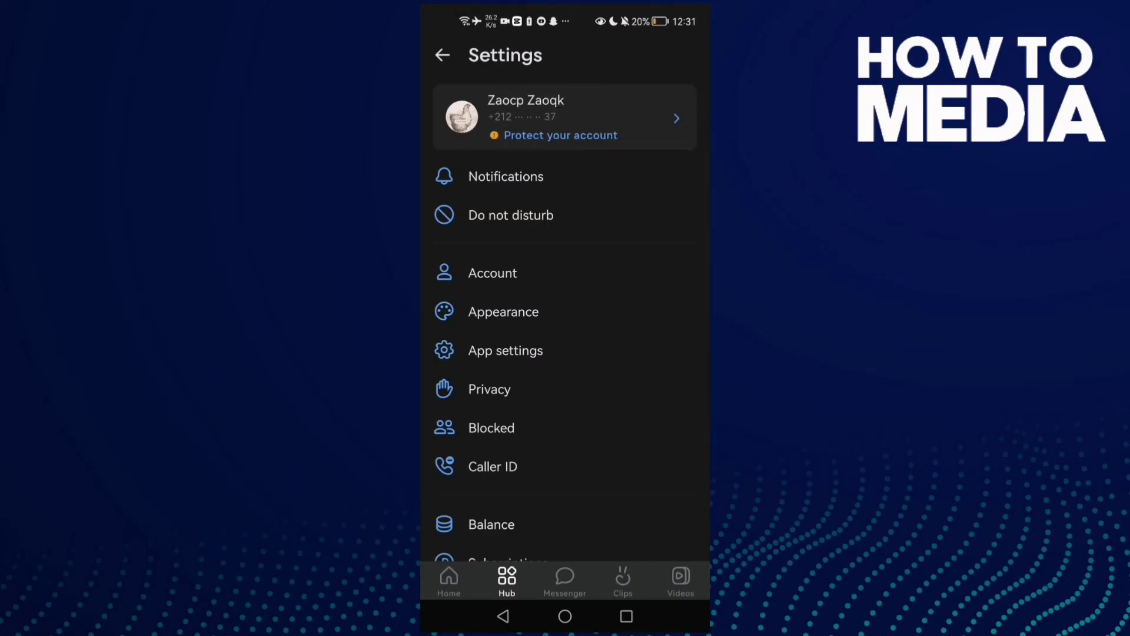
# Open App settings and browse to the Media and Cache options
pyautogui.click(545, 350)
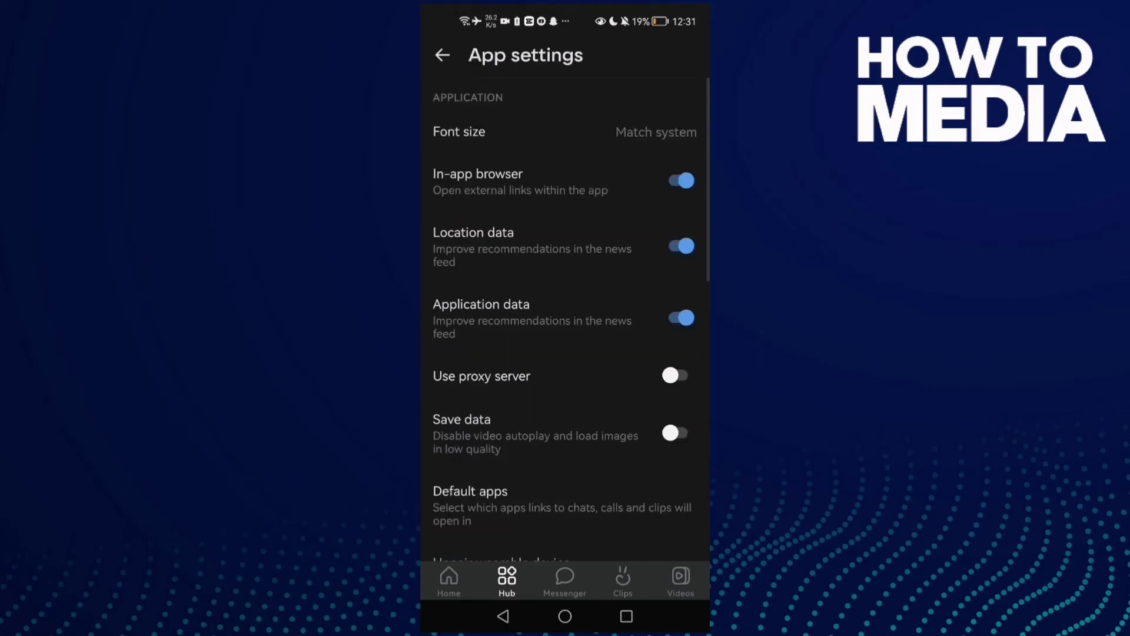
pyautogui.moveTo(601, 442)
pyautogui.mouseDown()
pyautogui.moveTo(649, 299)
pyautogui.moveTo(618, 107)
pyautogui.mouseUp()
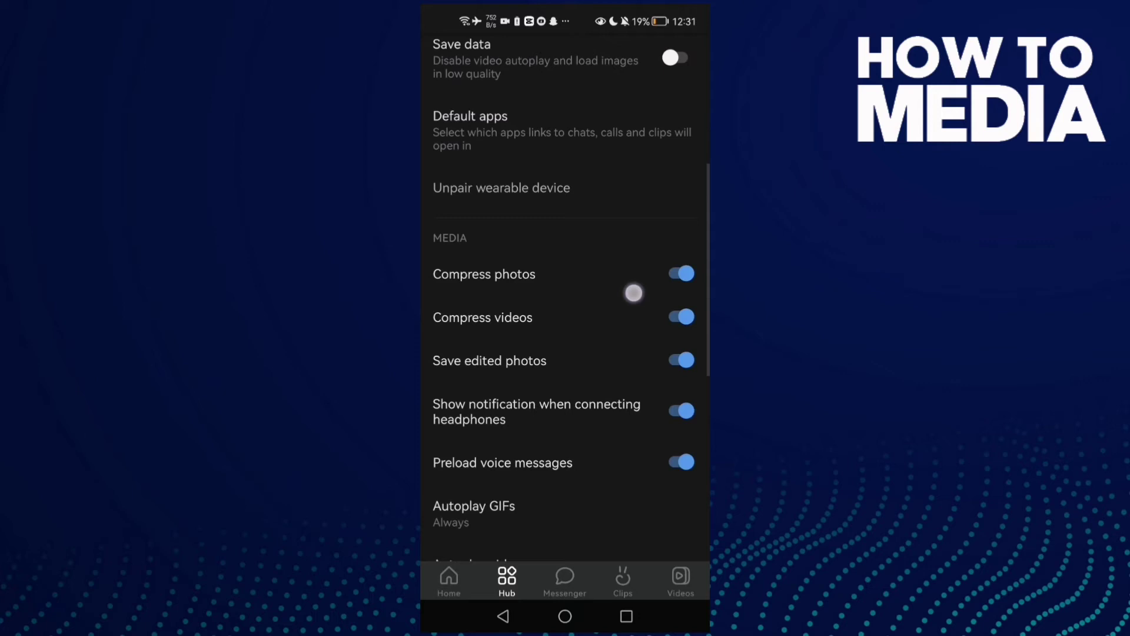
pyautogui.moveTo(619, 335); pyautogui.dragTo(645, 295)
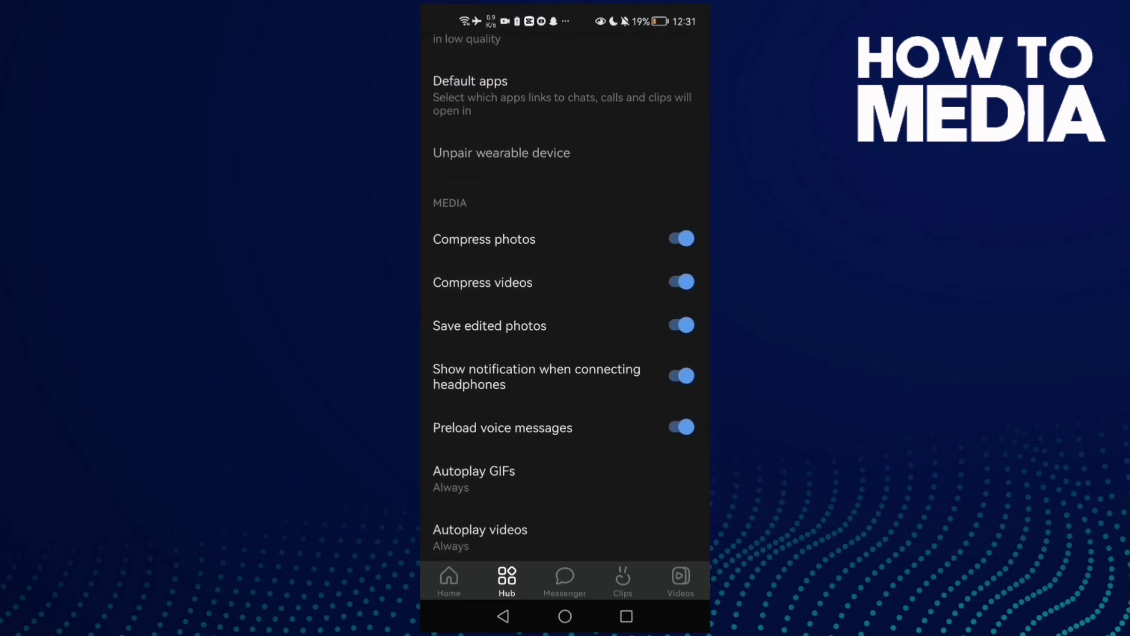
pyautogui.moveTo(639, 275); pyautogui.dragTo(644, 323)
pyautogui.moveTo(644, 442); pyautogui.dragTo(643, 292)
pyautogui.moveTo(644, 399); pyautogui.dragTo(643, 291)
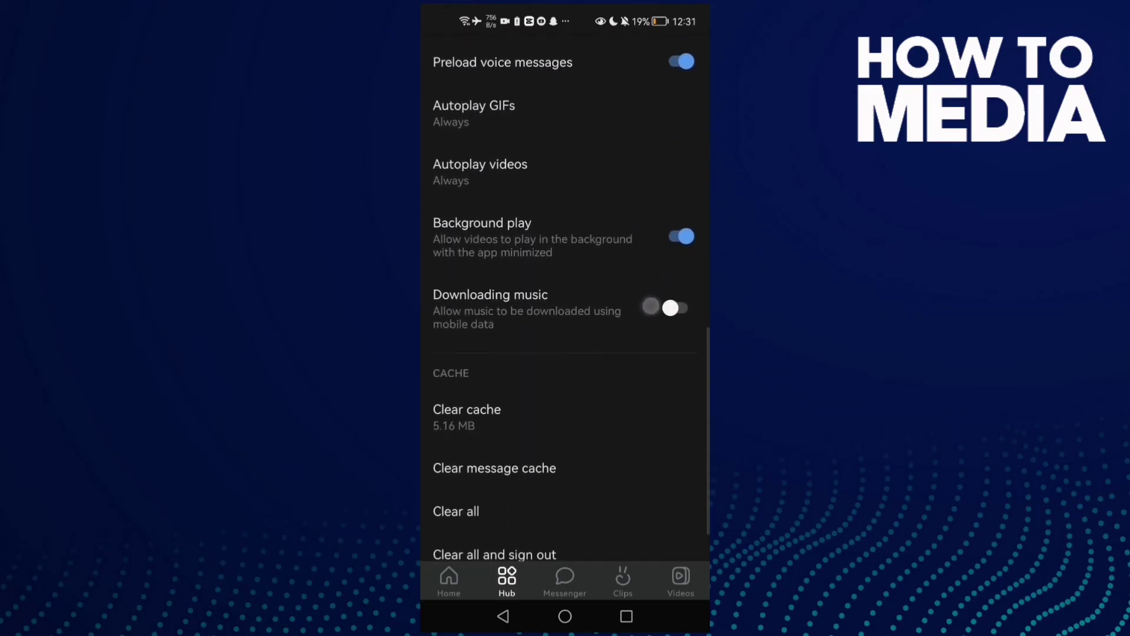
pyautogui.click(641, 335)
pyautogui.moveTo(640, 334); pyautogui.dragTo(641, 388)
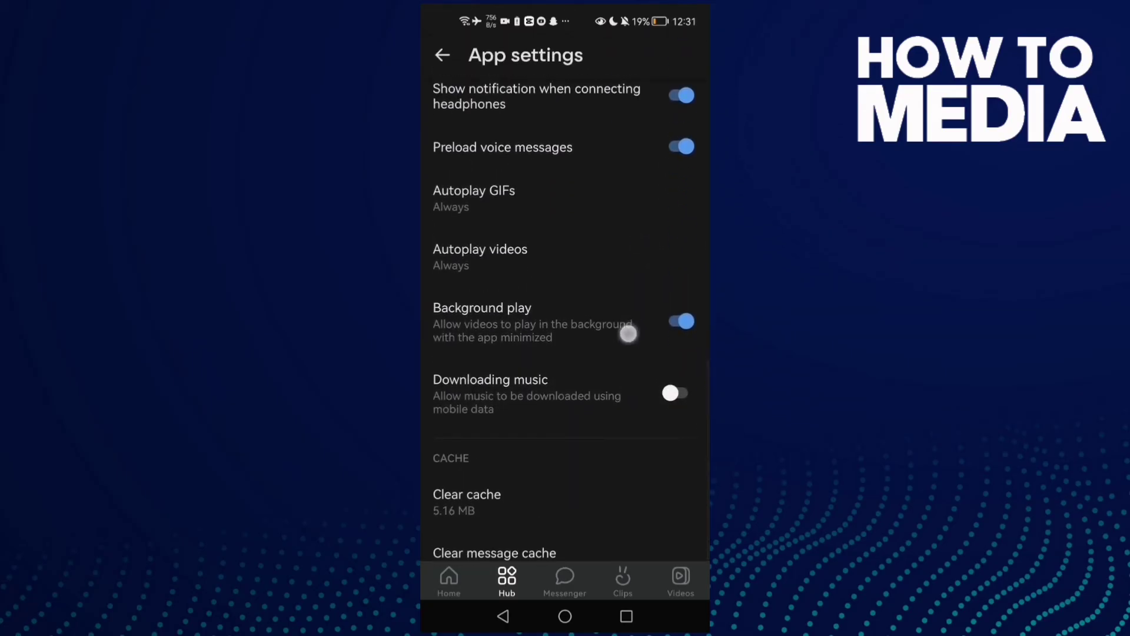
pyautogui.moveTo(634, 320)
pyautogui.mouseDown()
pyautogui.moveTo(633, 406)
pyautogui.moveTo(633, 371)
pyautogui.mouseUp()
# Go back to the main VK Settings page, then exit to the home screen
pyautogui.press('XF86Back')
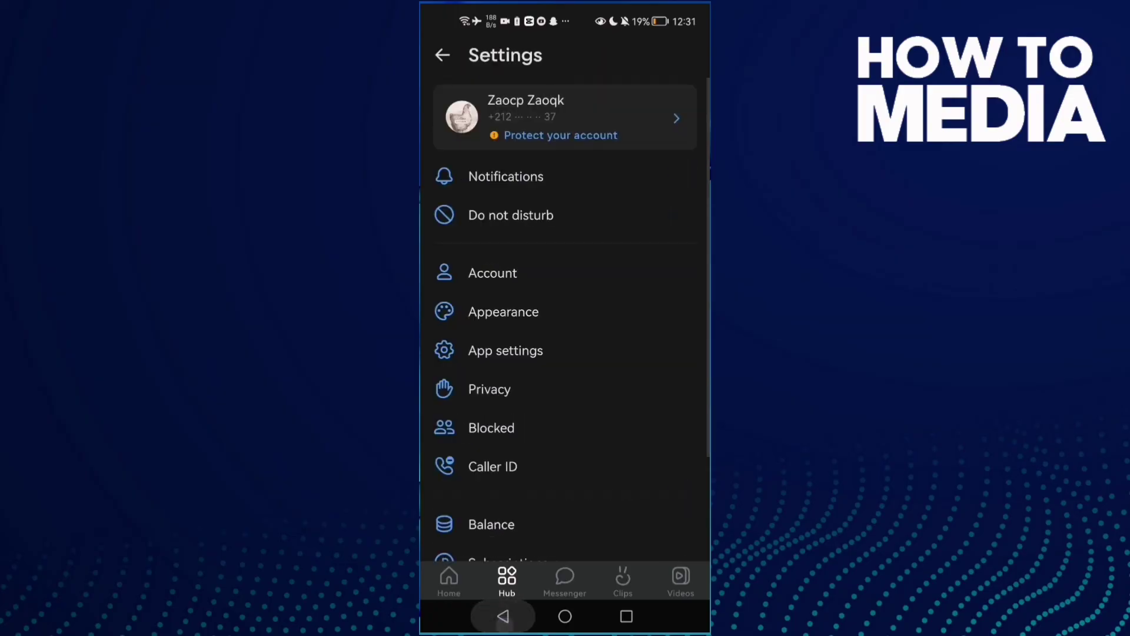
pyautogui.click(565, 615)
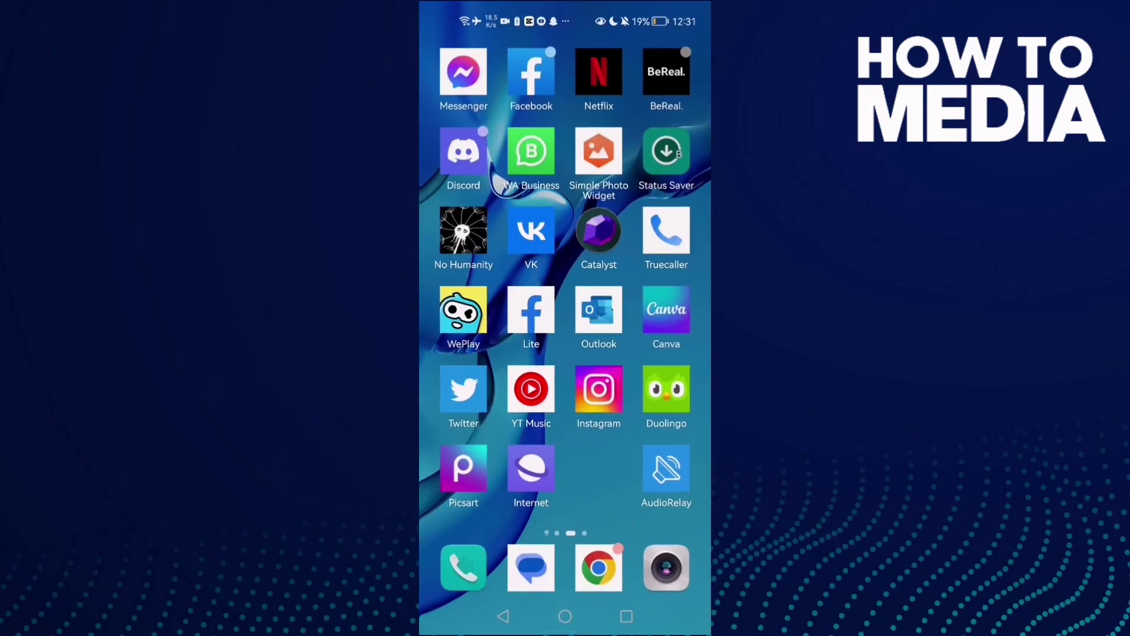